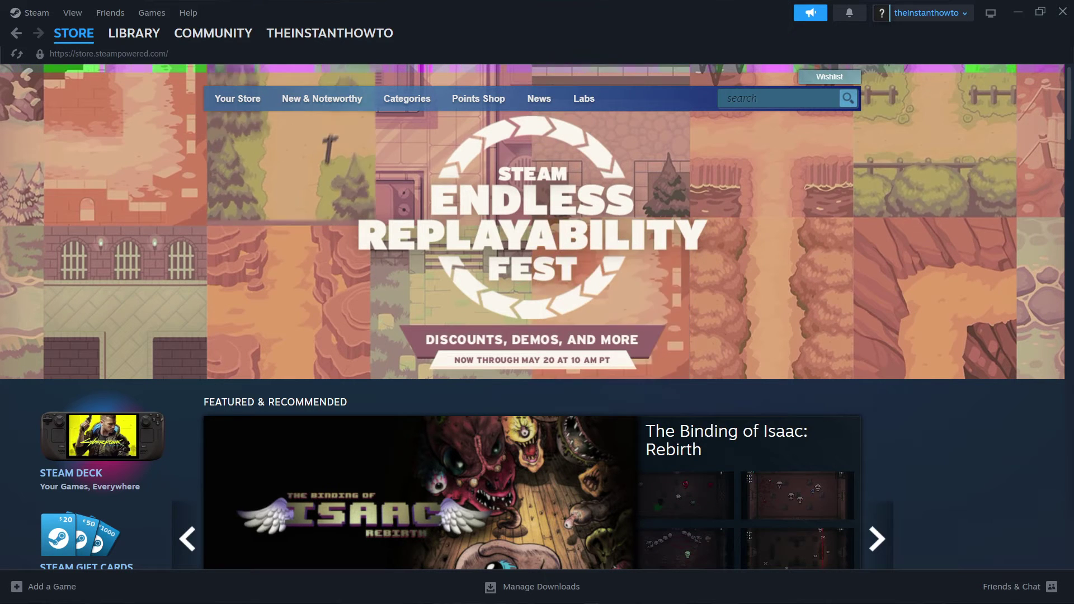
Switch to the browser, open the Steam website from the search results and download the Windows installer.
{"action": "key", "text": "alt+Tab"}
{"action": "left_click_drag", "start_coordinate": [586, 47], "coordinate": [428, 29]}
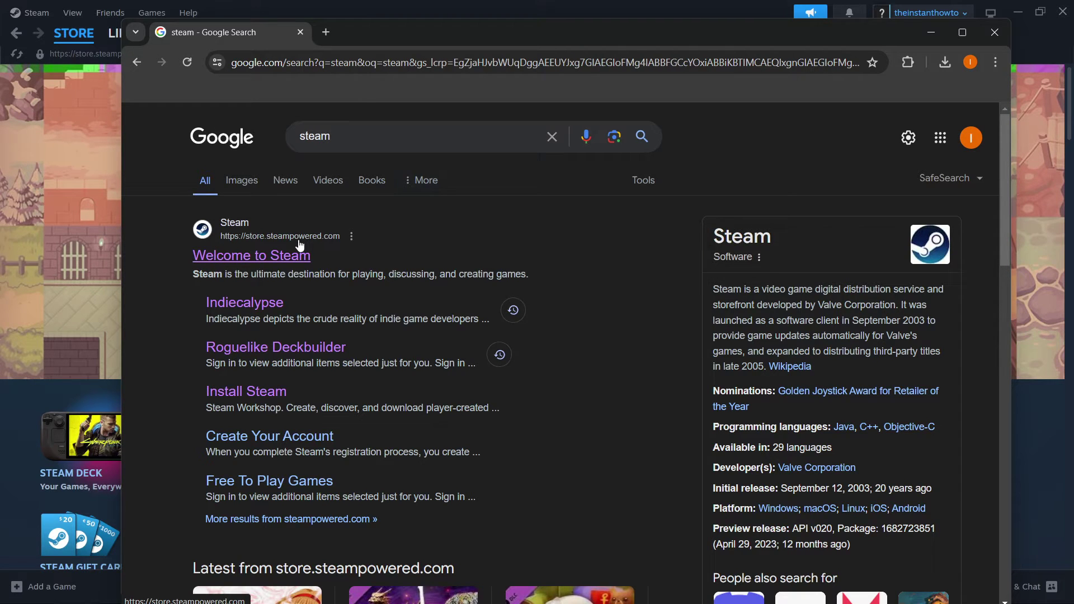
{"action": "left_click", "coordinate": [226, 256]}
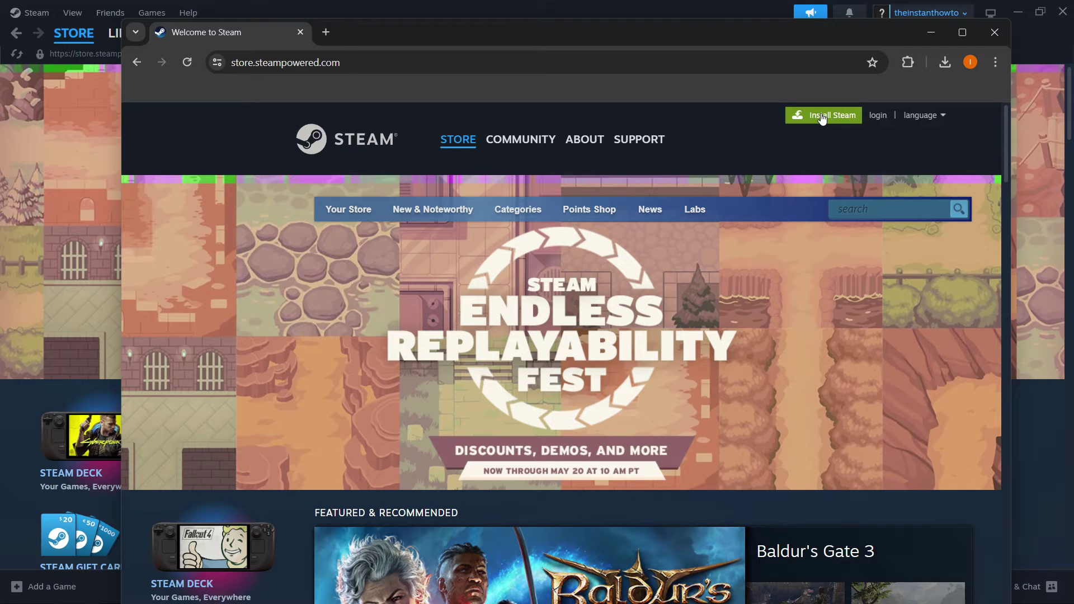
{"action": "left_click", "coordinate": [823, 116]}
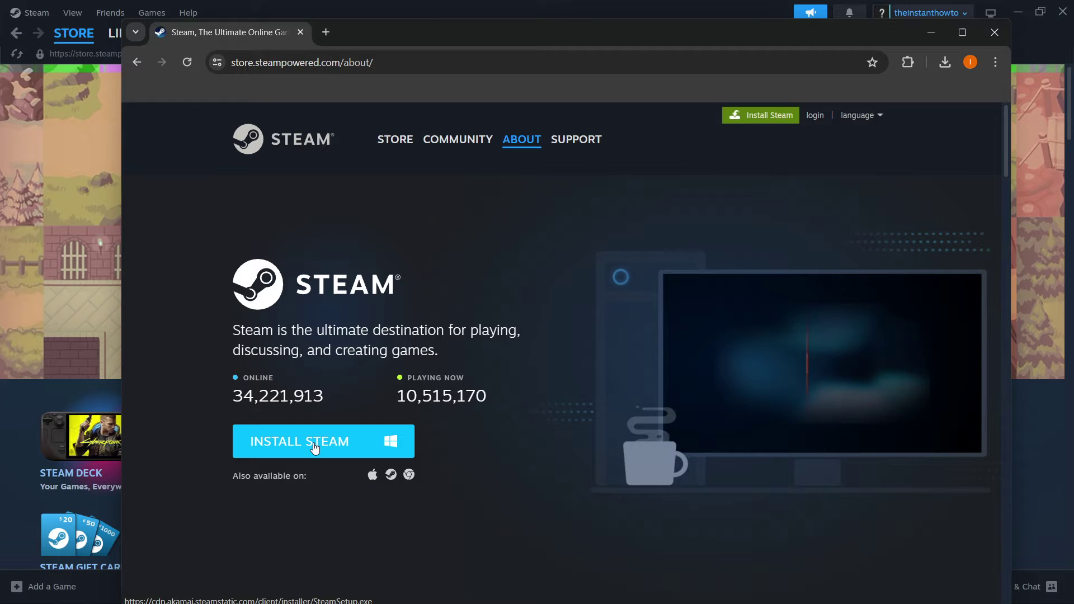
{"action": "left_click", "coordinate": [363, 445]}
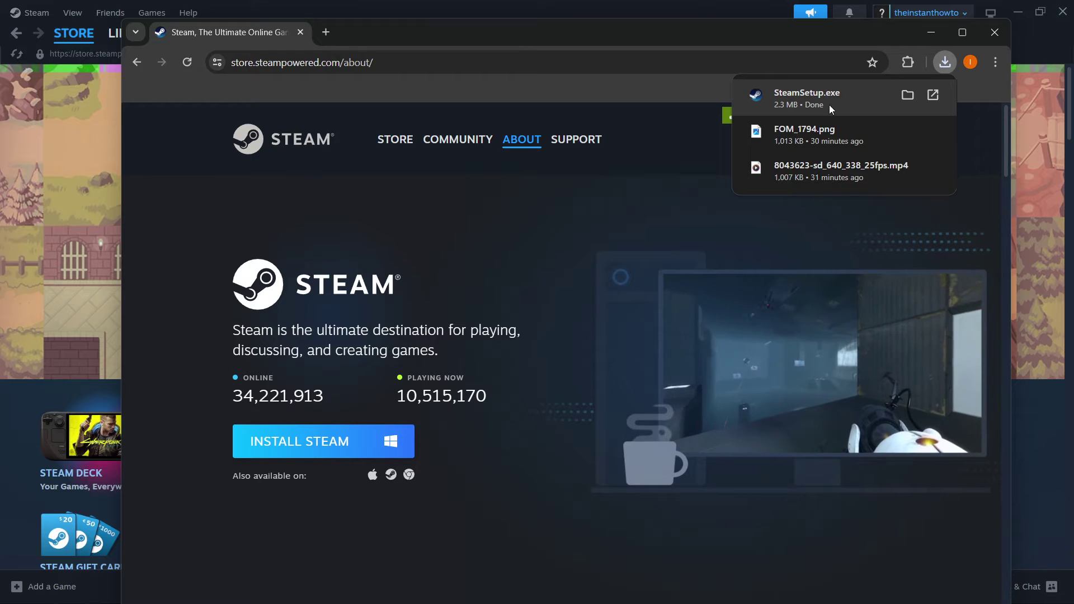
Run the downloaded SteamSetup.exe and proceed with English as the language to the install location choice.
{"action": "left_click", "coordinate": [828, 105]}
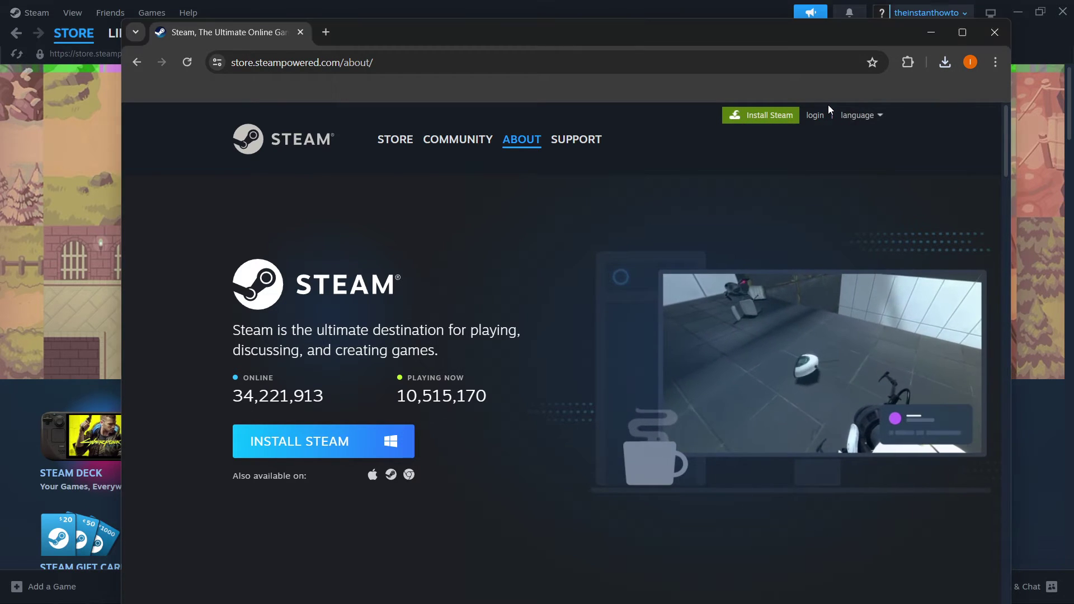
{"action": "left_click_drag", "start_coordinate": [532, 176], "coordinate": [556, 134]}
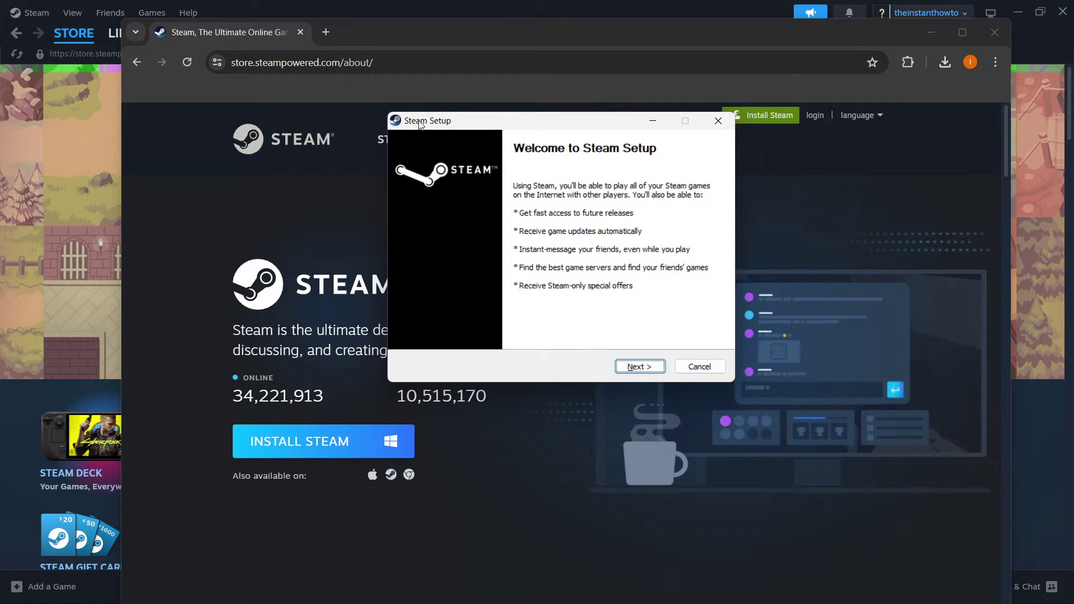
{"action": "left_click", "coordinate": [633, 367]}
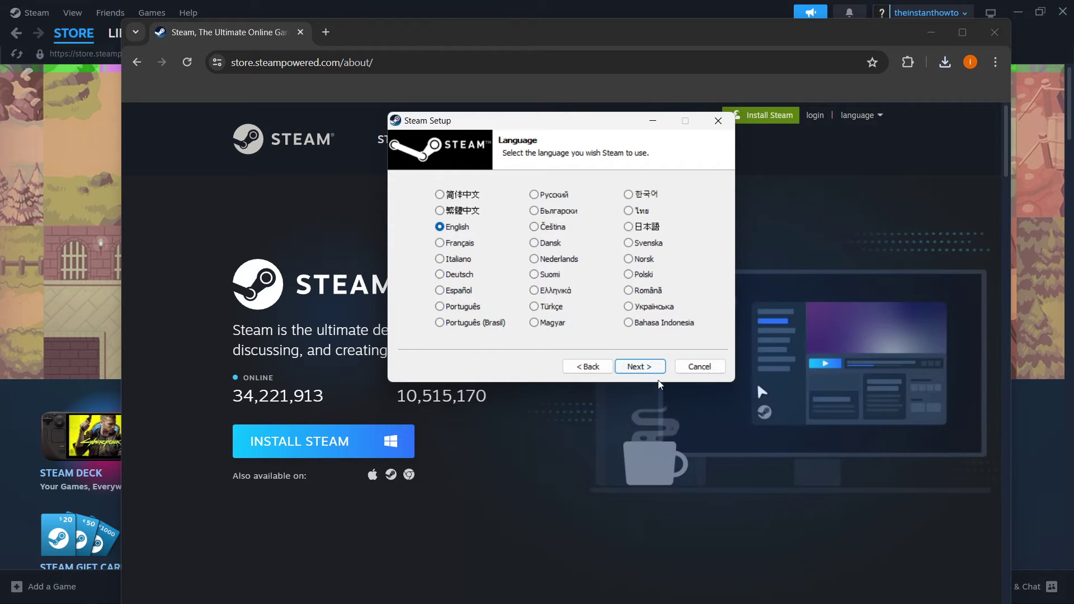
{"action": "left_click", "coordinate": [648, 369]}
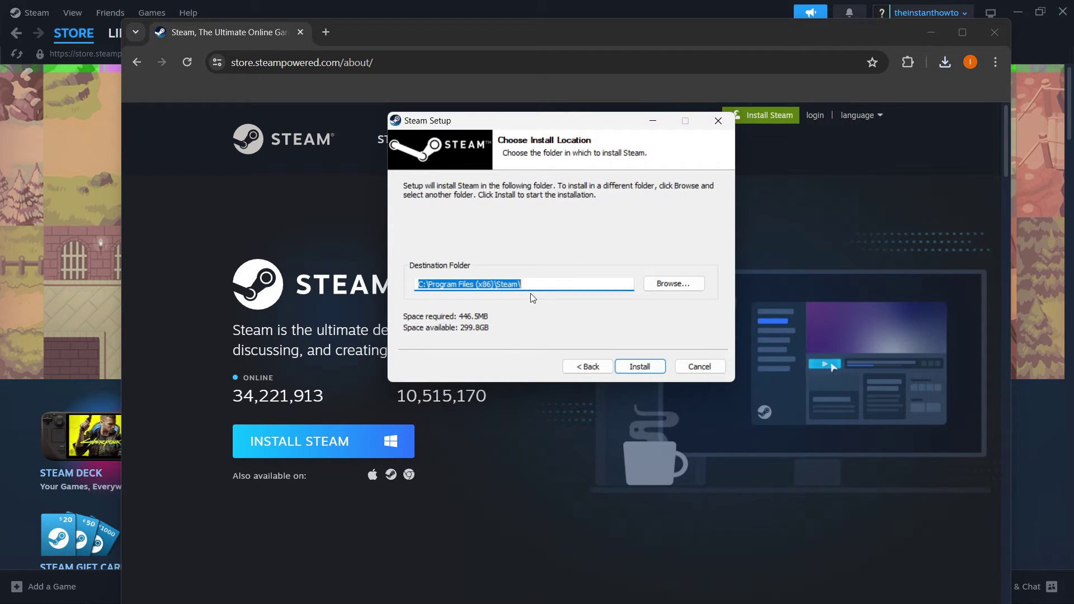
Close Steam Setup without installing, keeping the default destination folder, and return to the Steam client.
{"action": "left_click", "coordinate": [543, 285]}
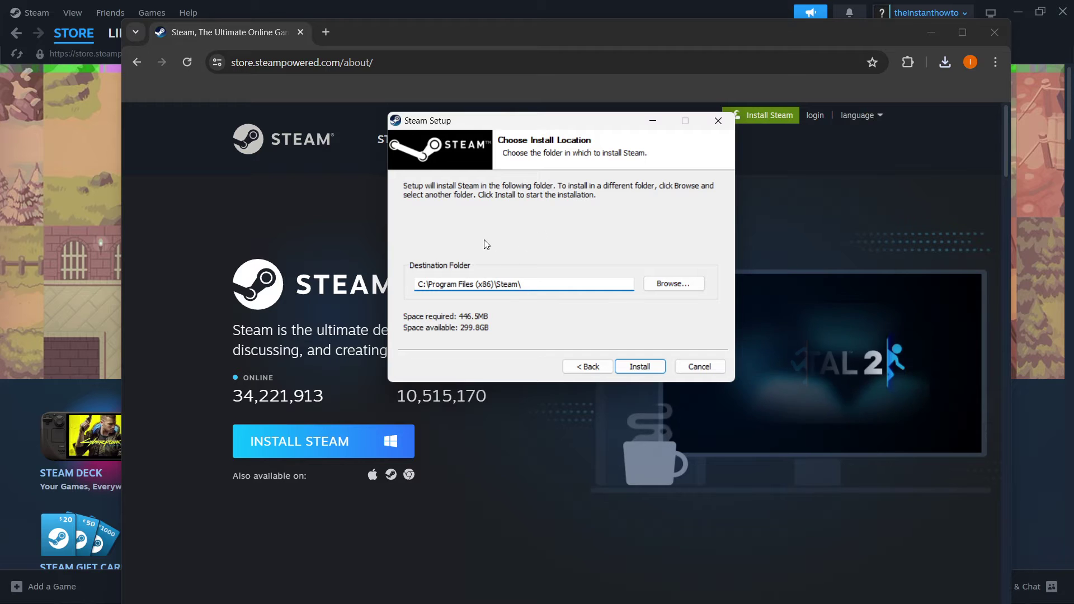
{"action": "double_click", "coordinate": [475, 283]}
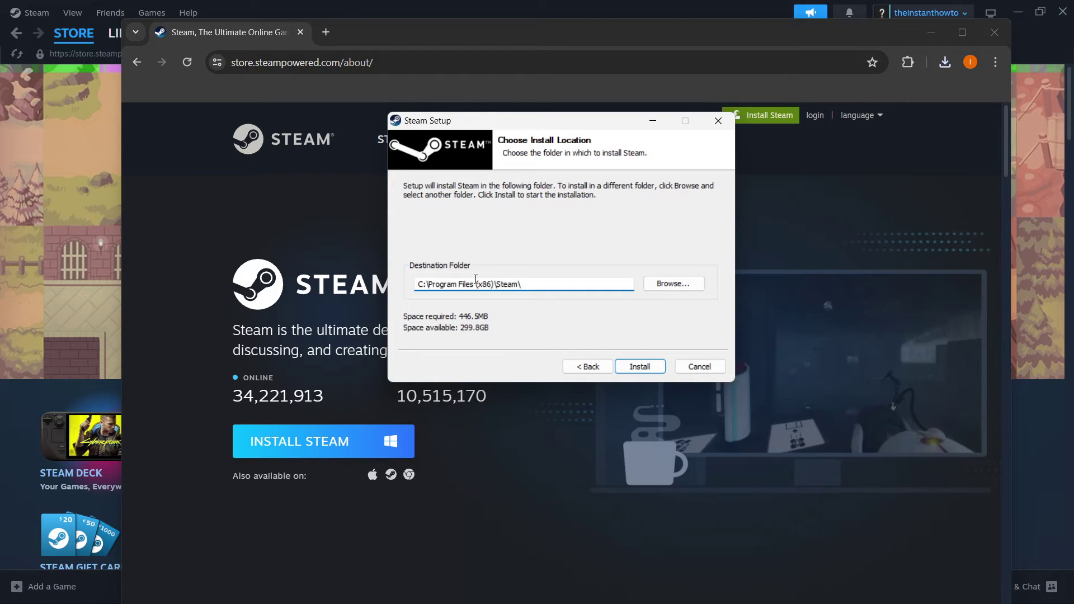
{"action": "left_click_drag", "start_coordinate": [554, 285], "coordinate": [417, 285]}
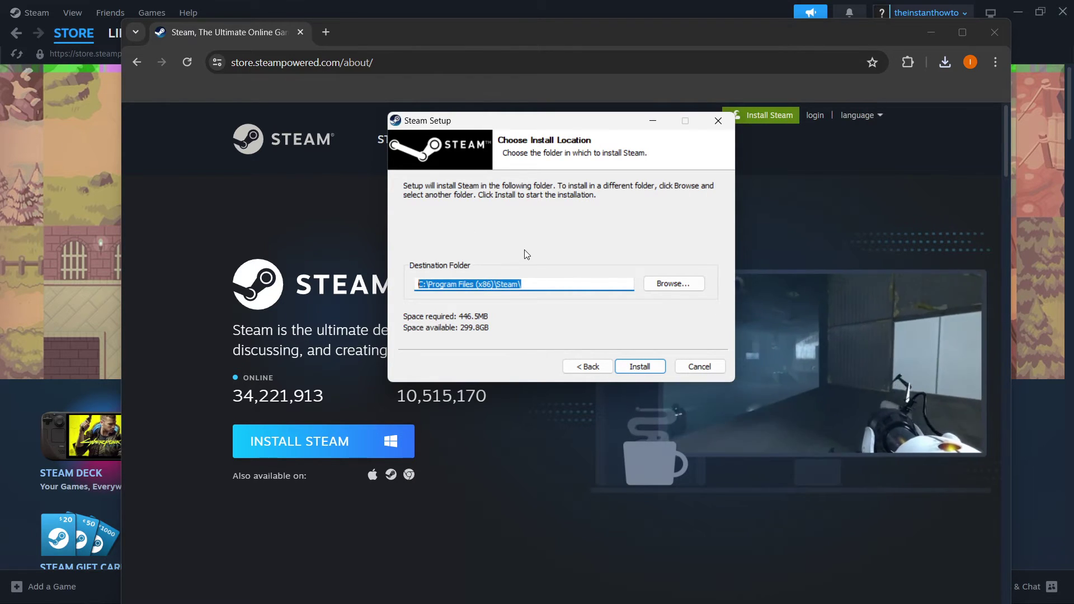
{"action": "left_click", "coordinate": [545, 285]}
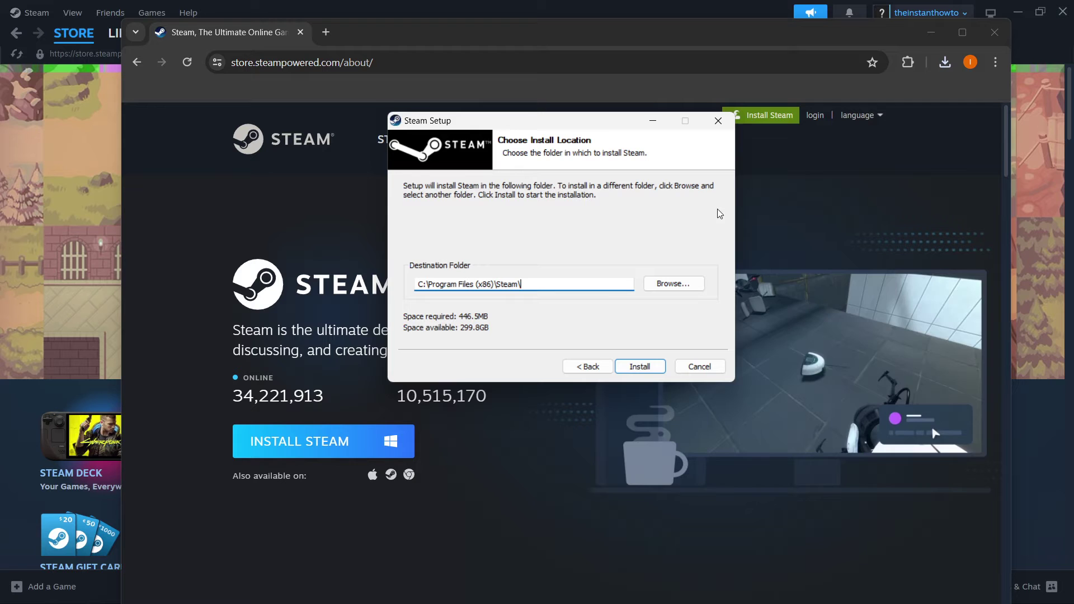
{"action": "left_click", "coordinate": [713, 128]}
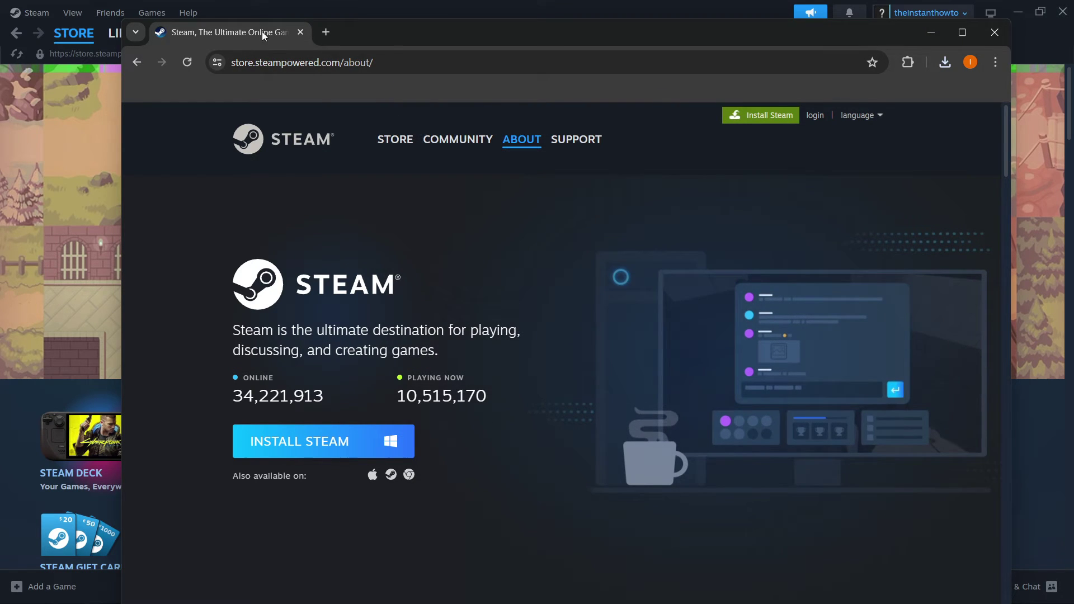
{"action": "left_click_drag", "start_coordinate": [250, 33], "coordinate": [1073, 100]}
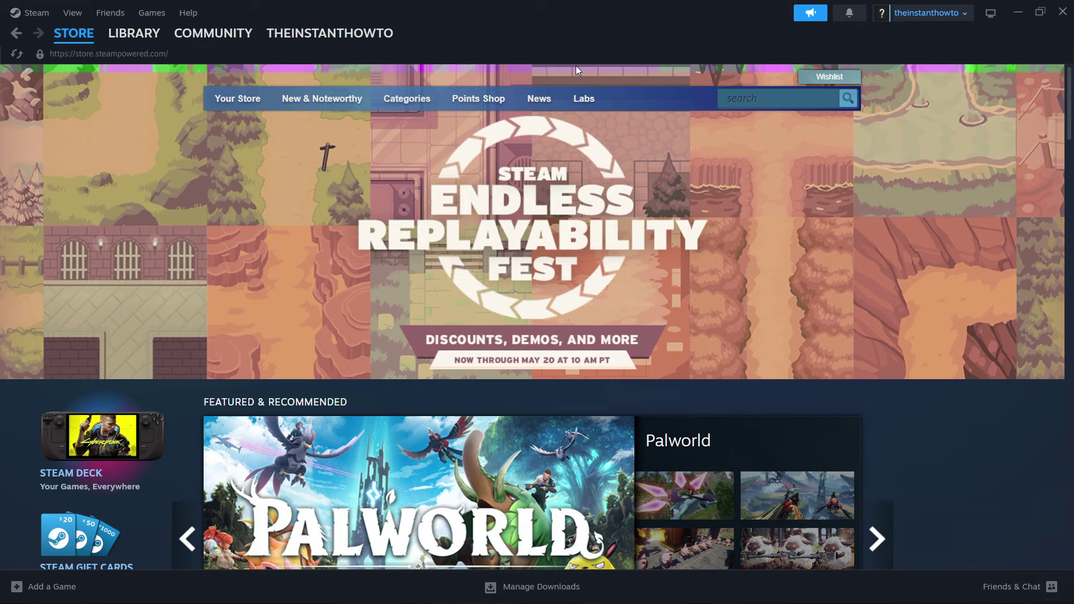
Search the Steam store for "the classrooms".
{"action": "left_click", "coordinate": [79, 38]}
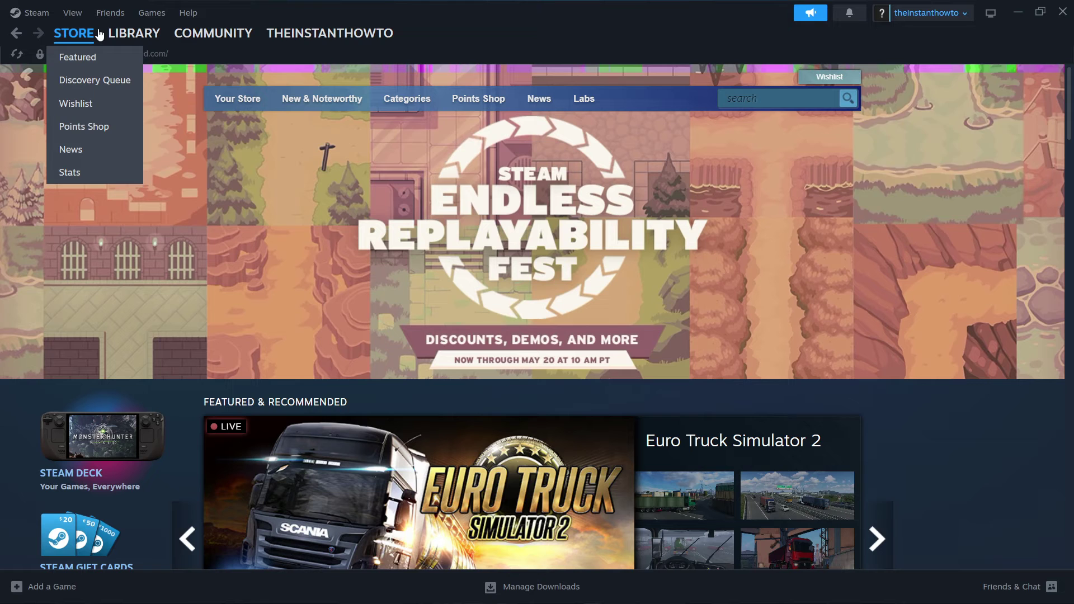
{"action": "left_click", "coordinate": [772, 99]}
{"action": "type", "text": "the"}
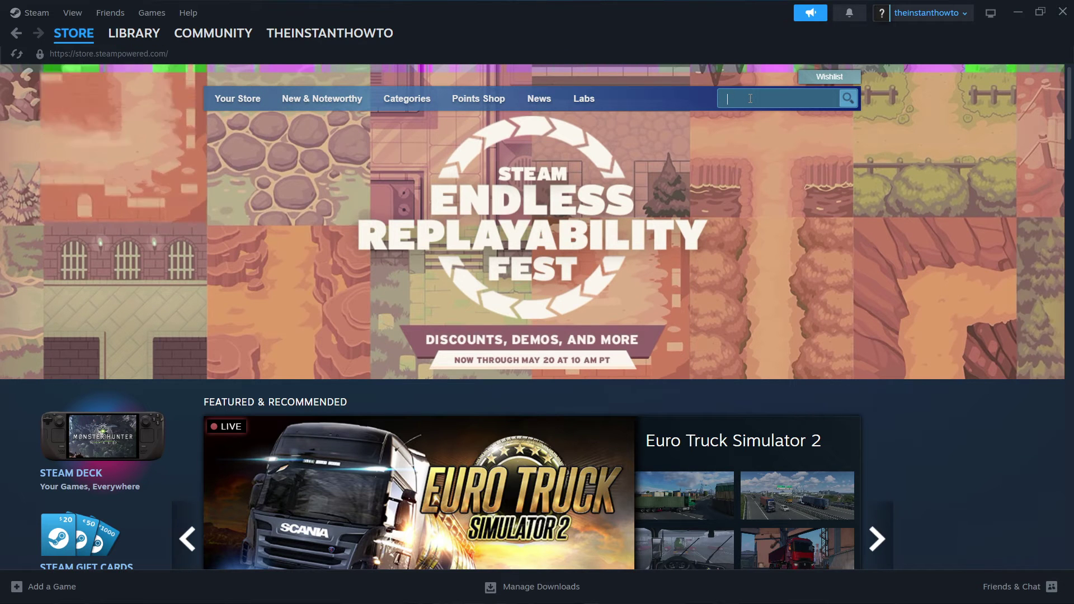
{"action": "type", "text": " classrooms"}
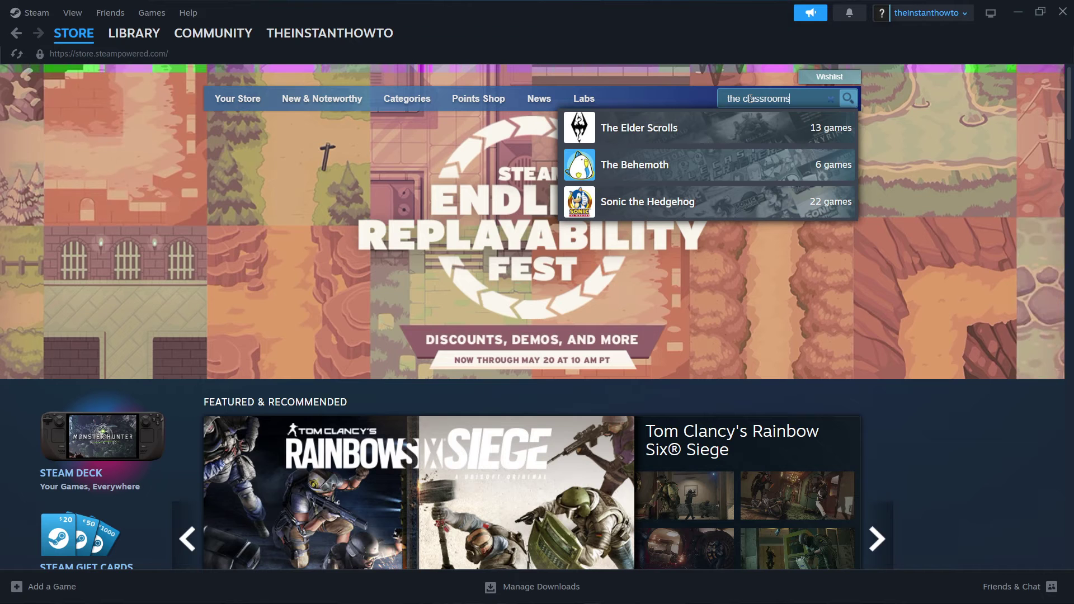
{"action": "key", "text": "Return"}
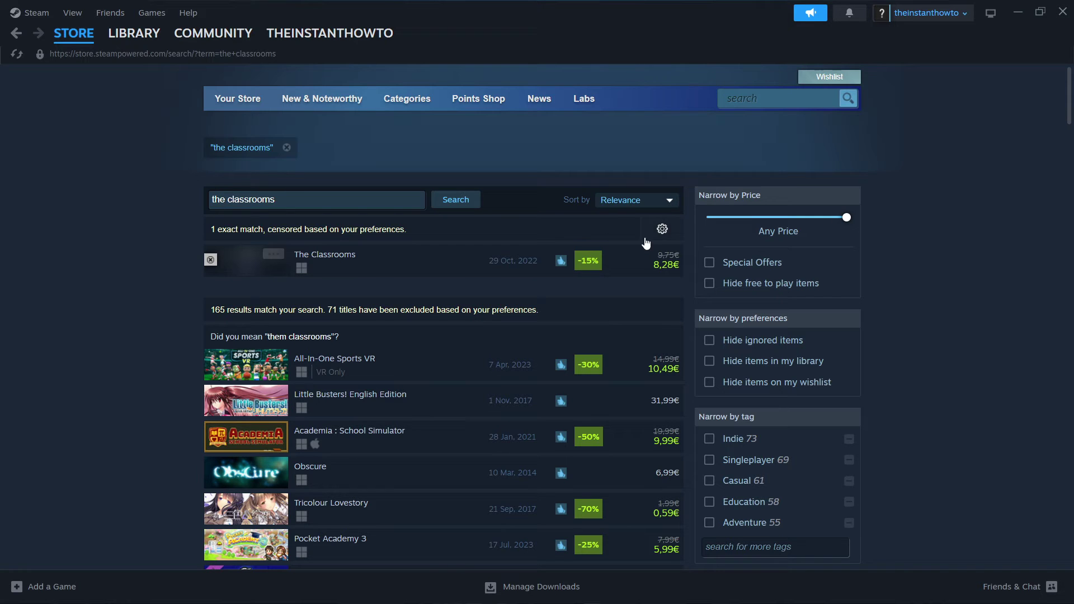
Show the search results without content filtering, and switch the hiding of ignored items on and off again.
{"action": "left_click", "coordinate": [662, 230]}
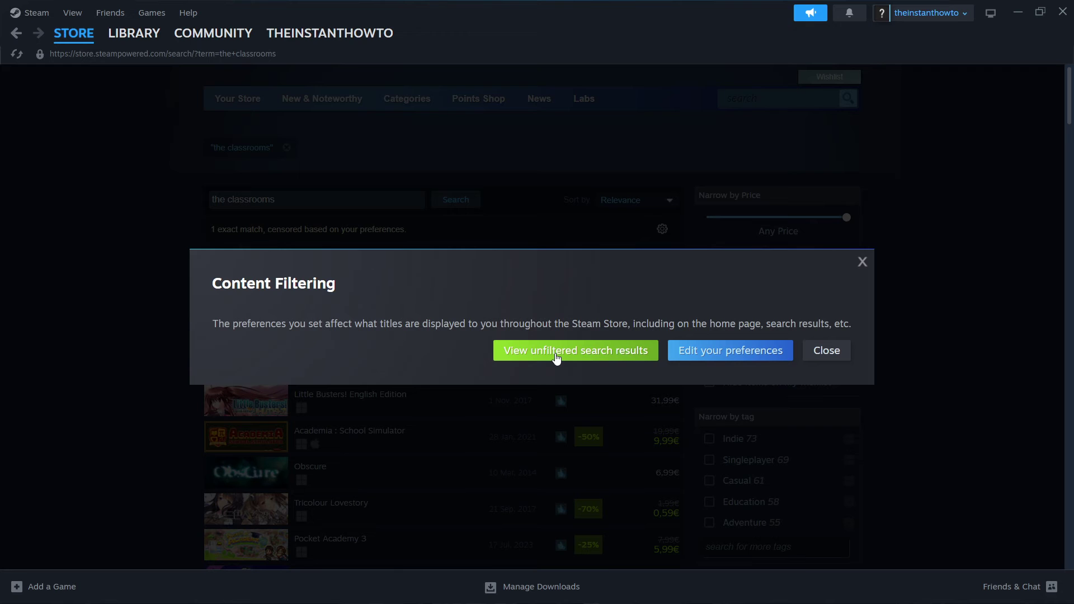
{"action": "left_click", "coordinate": [556, 356]}
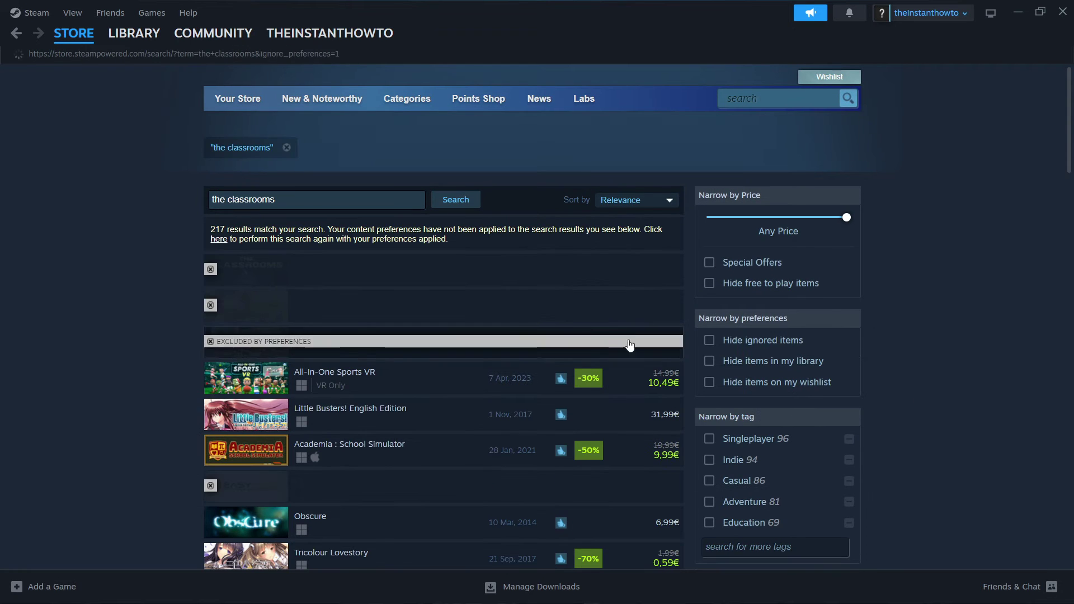
{"action": "left_click", "coordinate": [778, 345]}
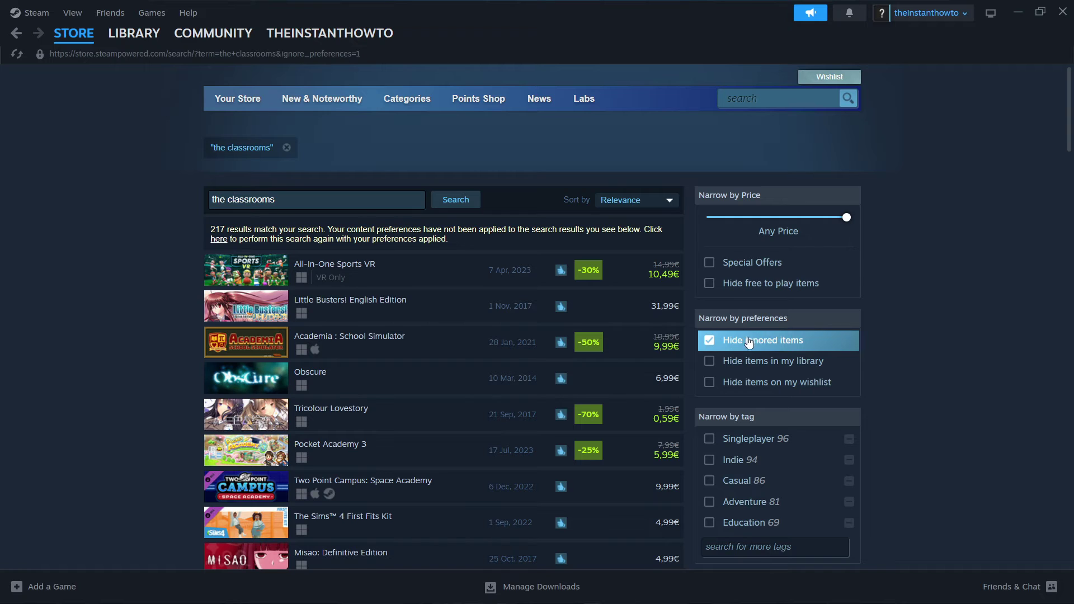
{"action": "left_click", "coordinate": [762, 347]}
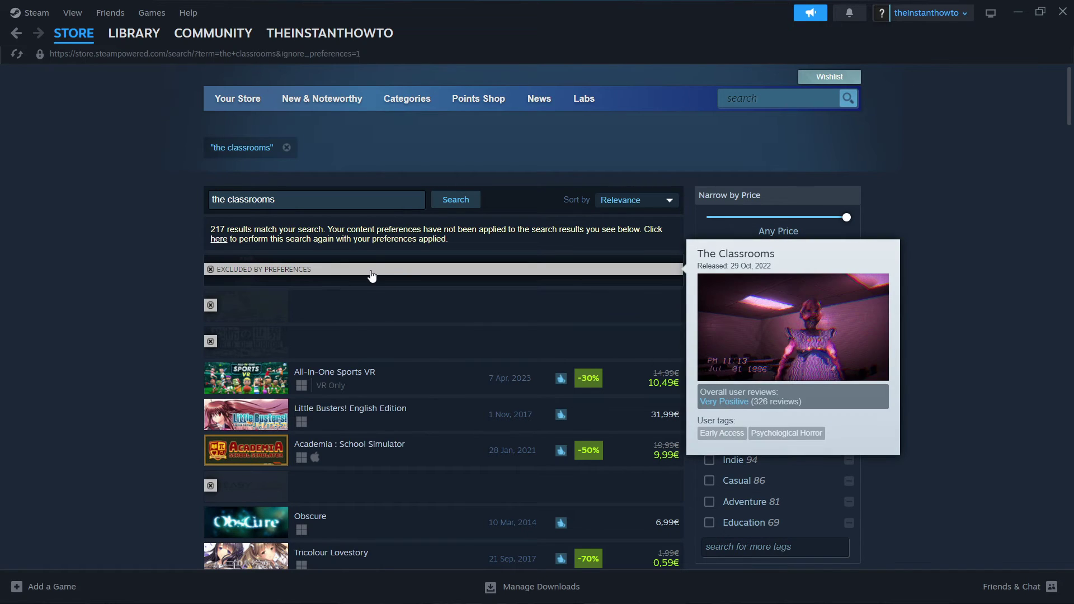
Open the store page of The Classrooms past its mature-content notice and go to the purchase section.
{"action": "left_click", "coordinate": [379, 274]}
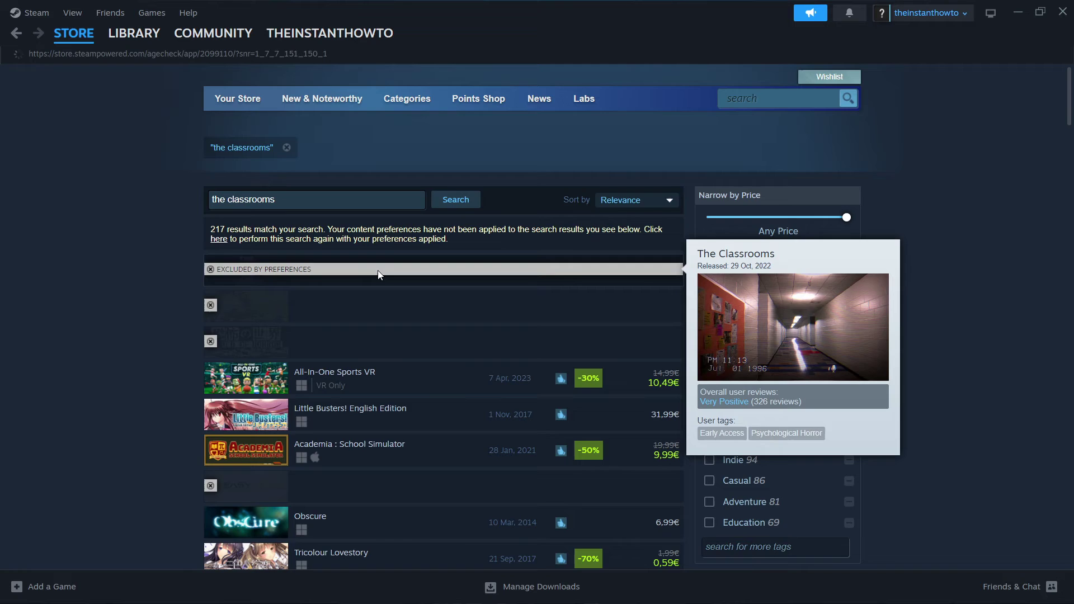
{"action": "left_click", "coordinate": [503, 413]}
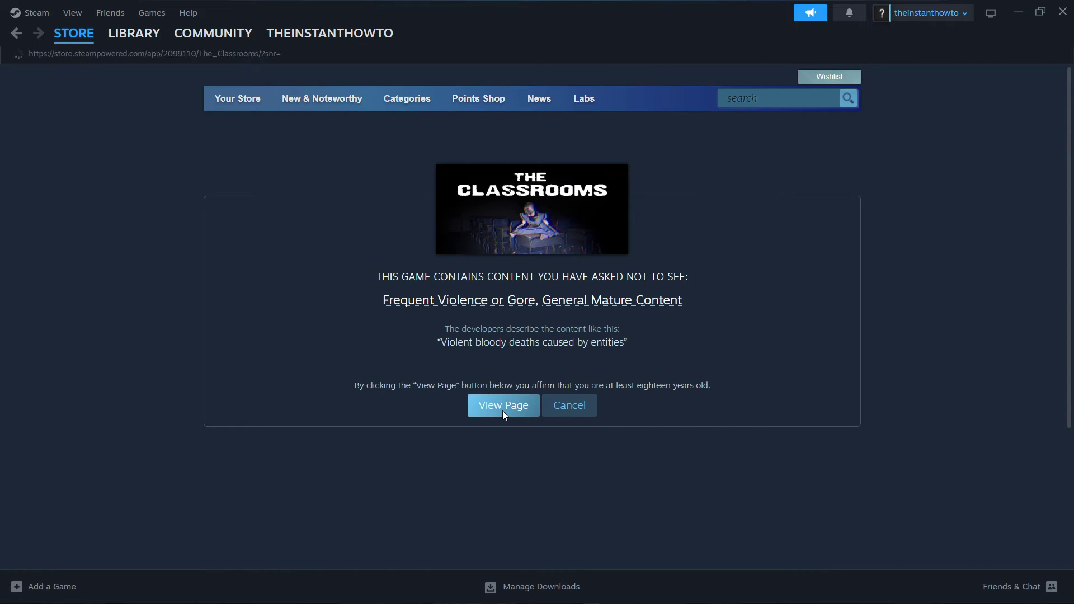
{"action": "scroll", "coordinate": [112, 325], "scroll_direction": "down", "scroll_amount": 10}
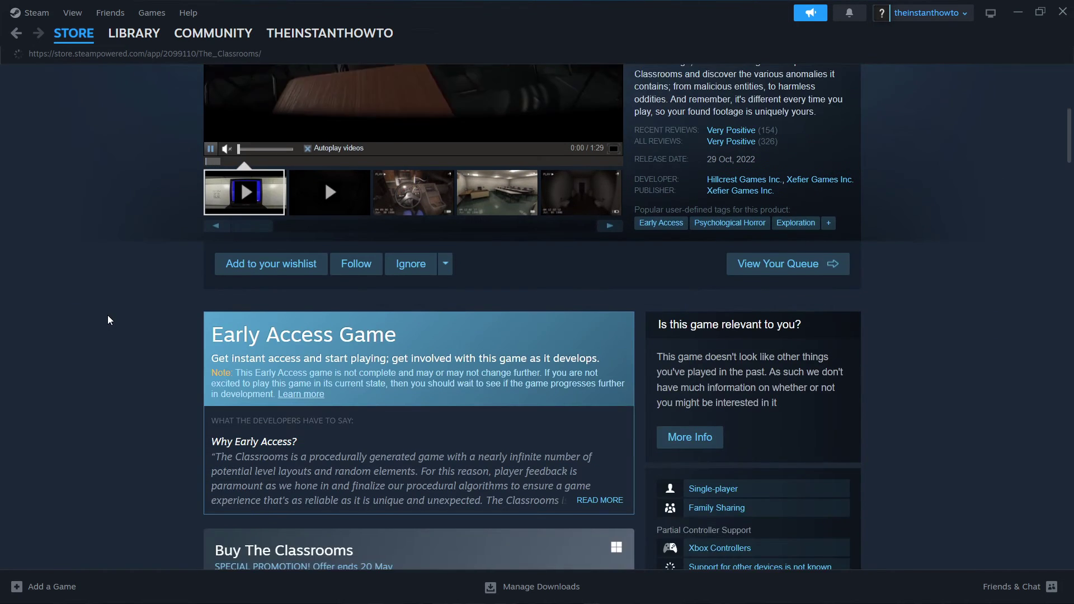
{"action": "scroll", "coordinate": [108, 319], "scroll_direction": "down", "scroll_amount": 1}
{"action": "left_click_drag", "start_coordinate": [213, 275], "coordinate": [313, 274]}
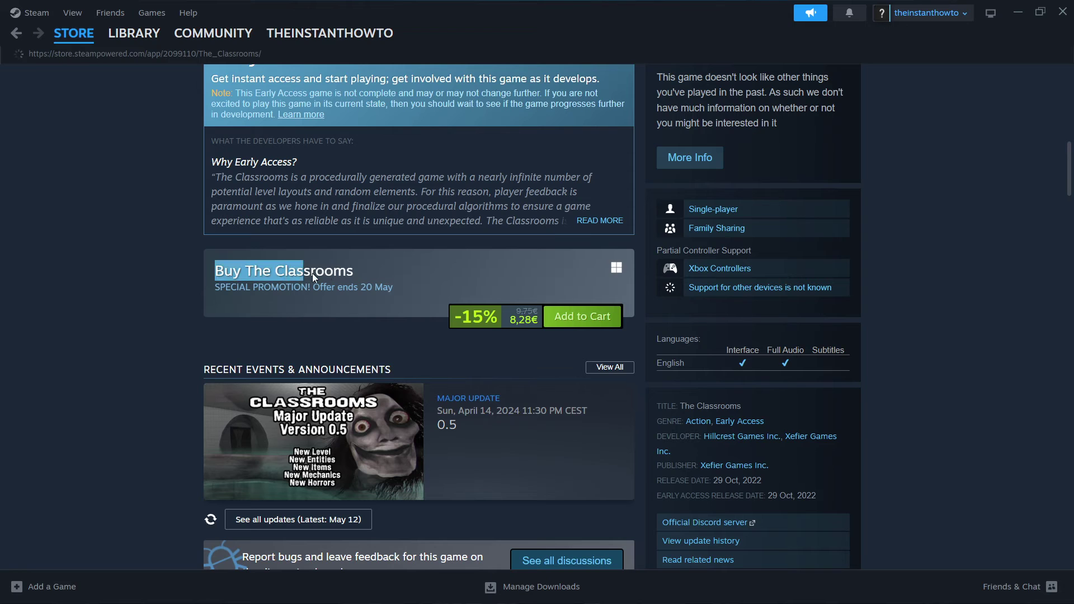
{"action": "left_click", "coordinate": [373, 274]}
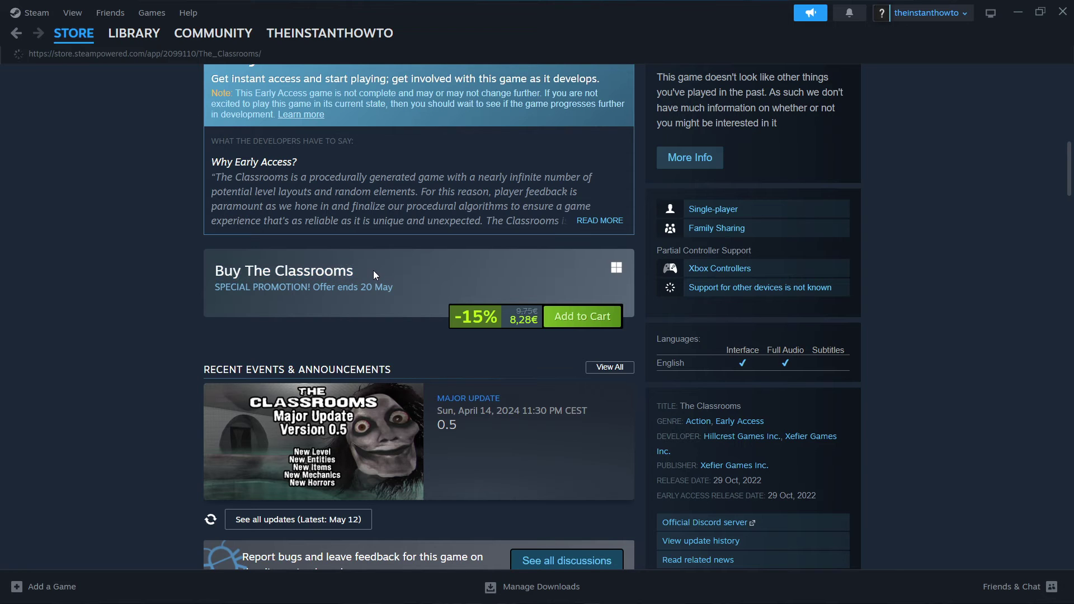
Add The Classrooms to the cart and set it in the cart as a purchase for my account.
{"action": "left_click", "coordinate": [578, 319]}
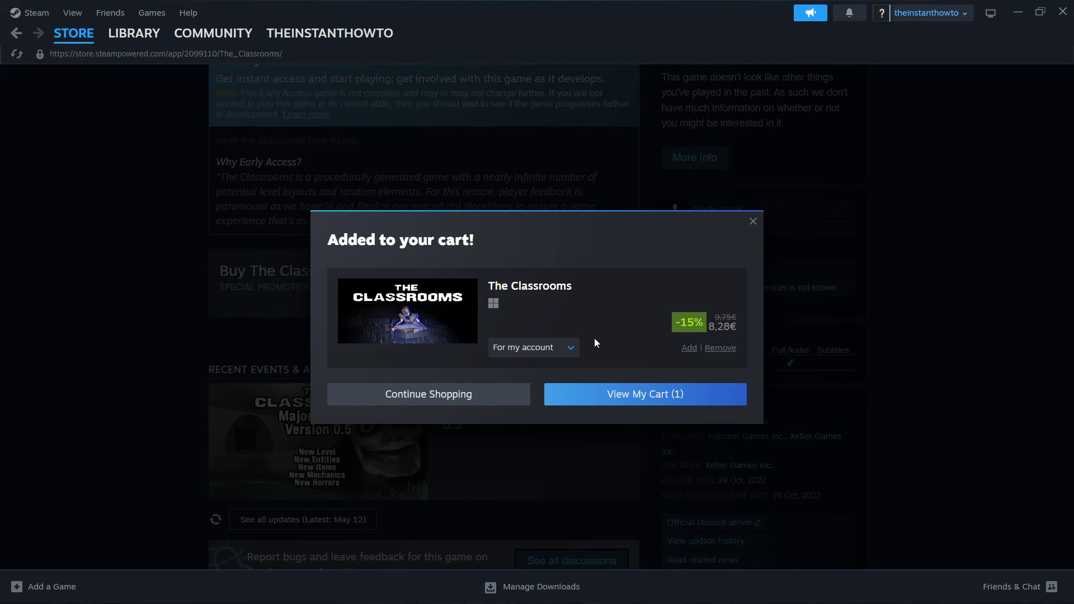
{"action": "left_click", "coordinate": [599, 395]}
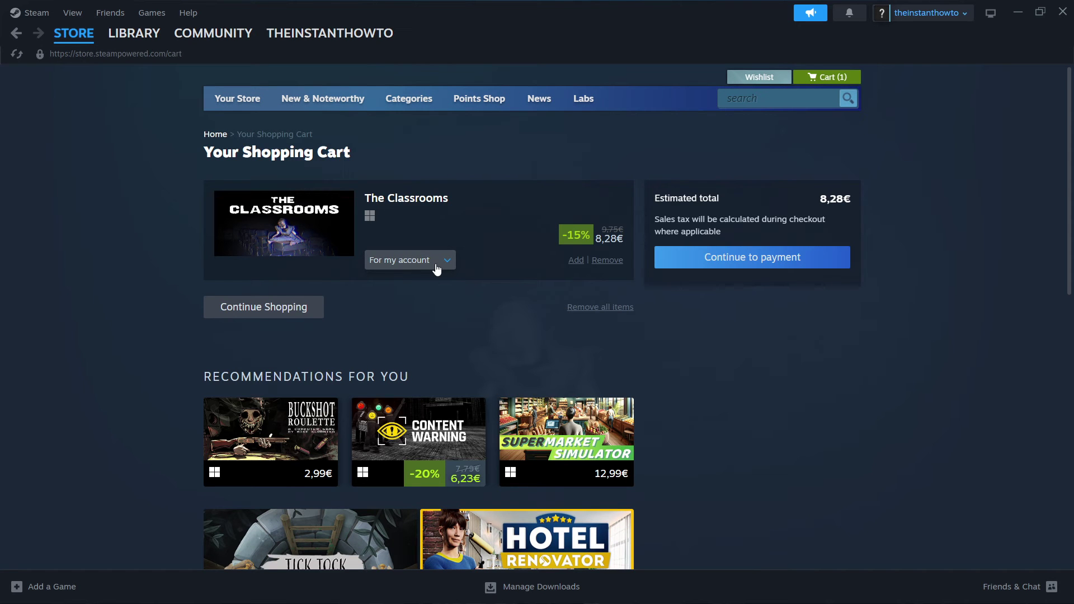
{"action": "left_click", "coordinate": [437, 269]}
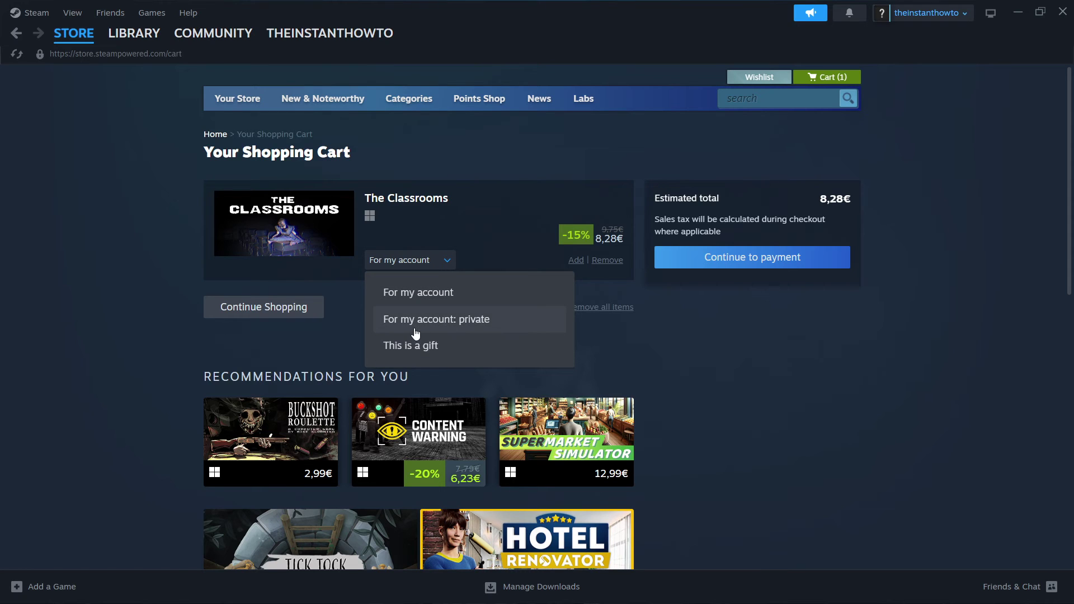
{"action": "left_click", "coordinate": [442, 301]}
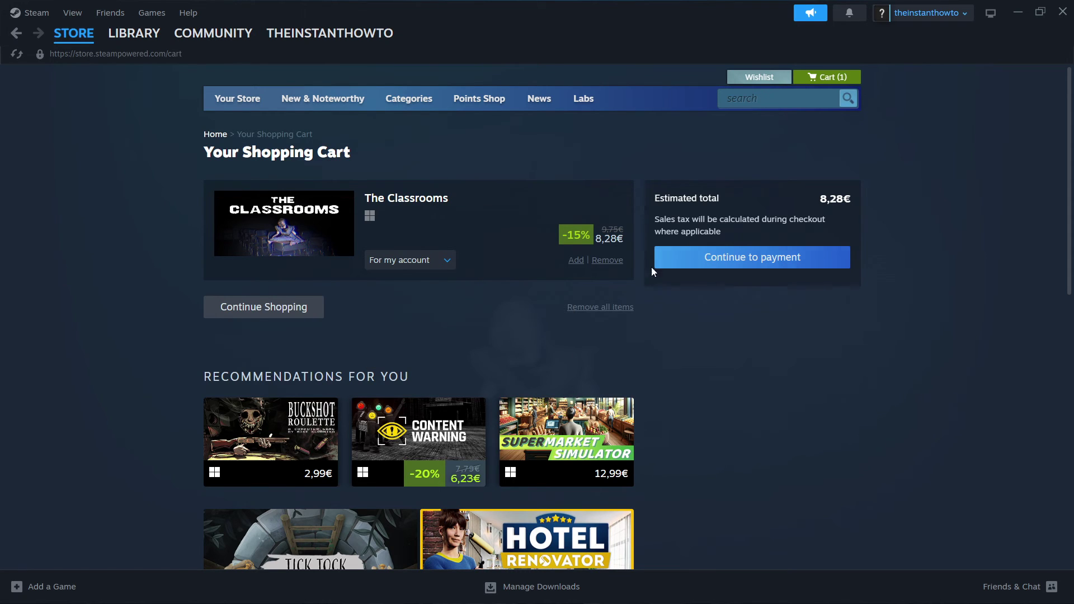
Continue from the cart to payment and choose PayPal as the payment method.
{"action": "left_click", "coordinate": [720, 262]}
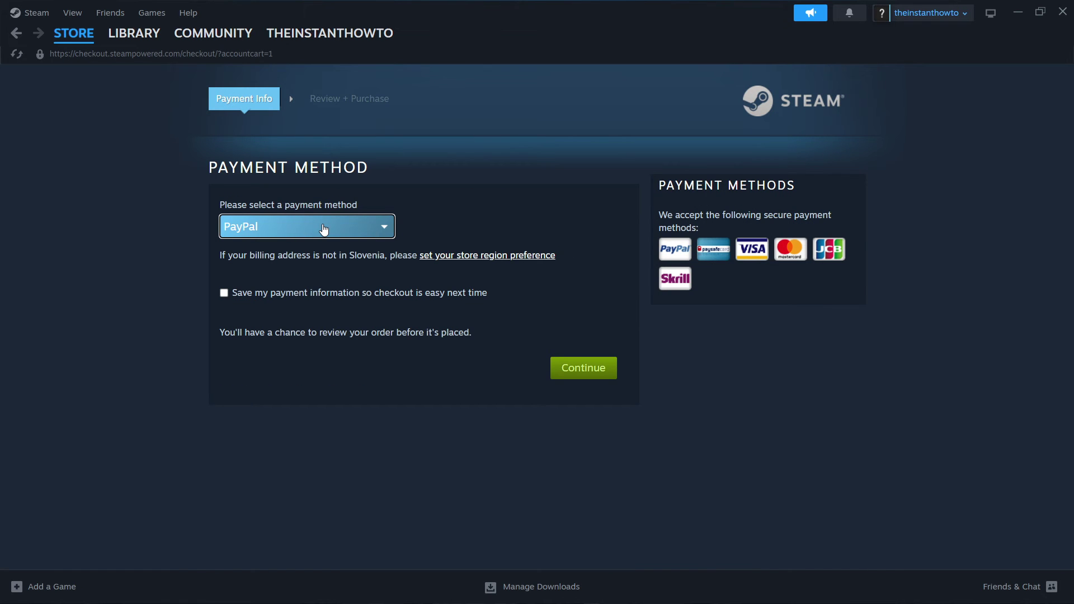
{"action": "left_click", "coordinate": [323, 227]}
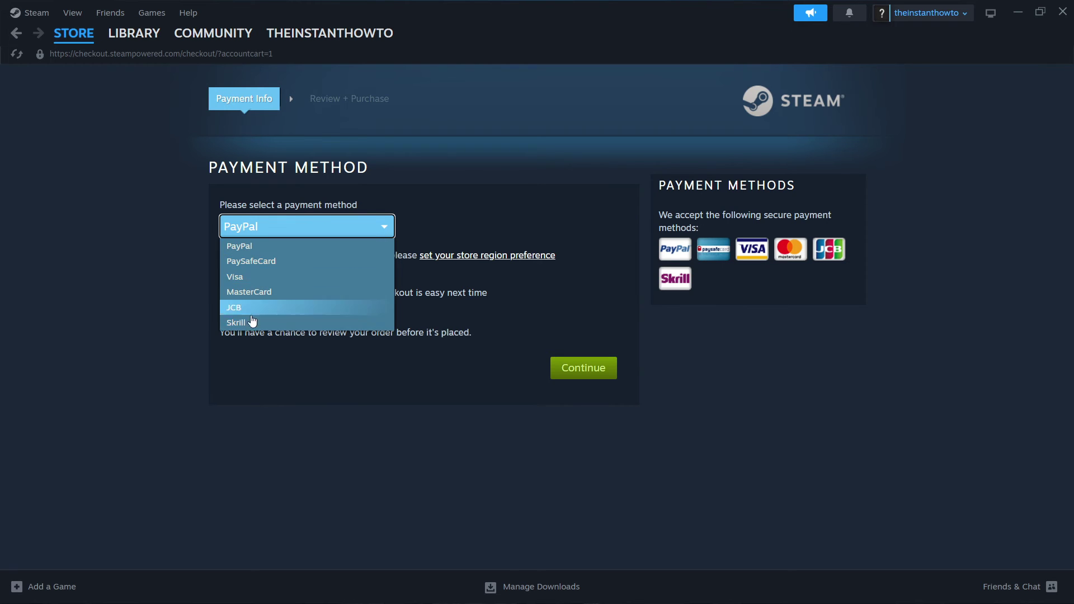
{"action": "left_click", "coordinate": [386, 246]}
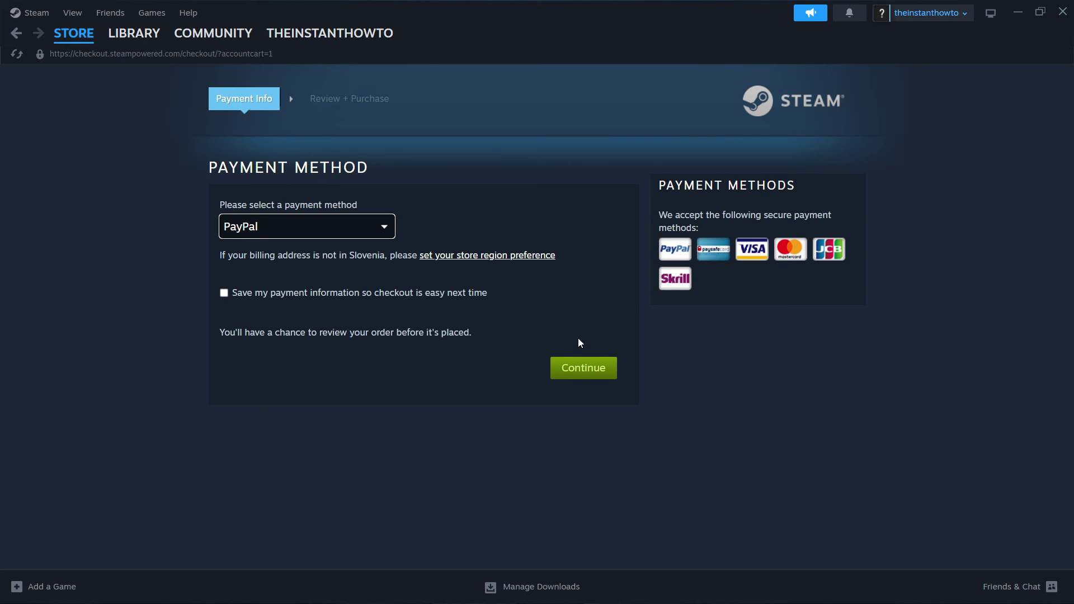
Open Call of Duty in the game library and try to start its installation.
{"action": "left_click", "coordinate": [125, 40]}
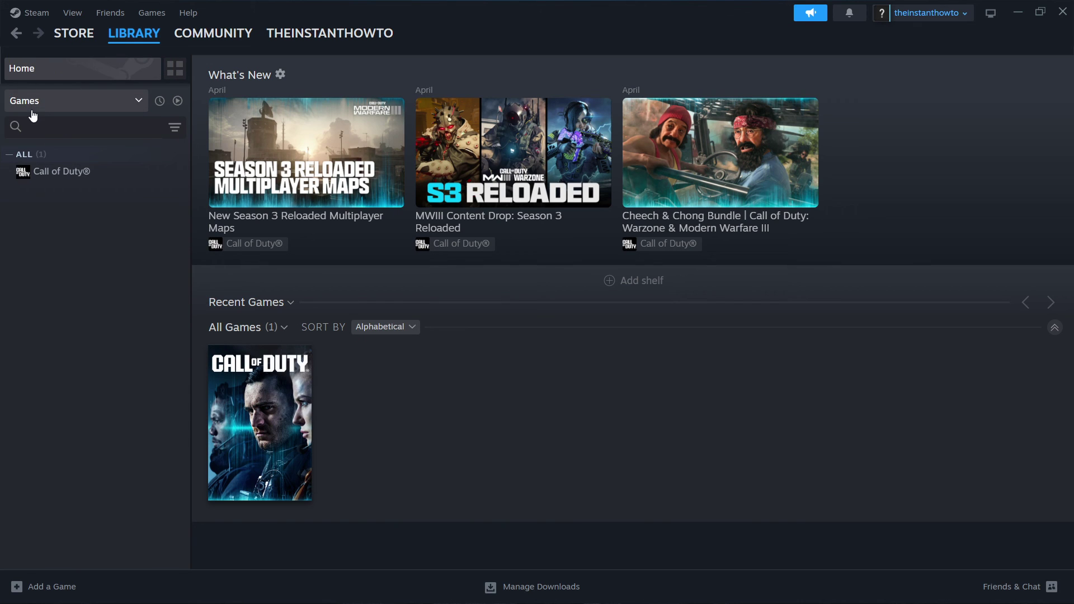
{"action": "left_click", "coordinate": [32, 107]}
{"action": "left_click", "coordinate": [36, 104]}
{"action": "left_click", "coordinate": [96, 172]}
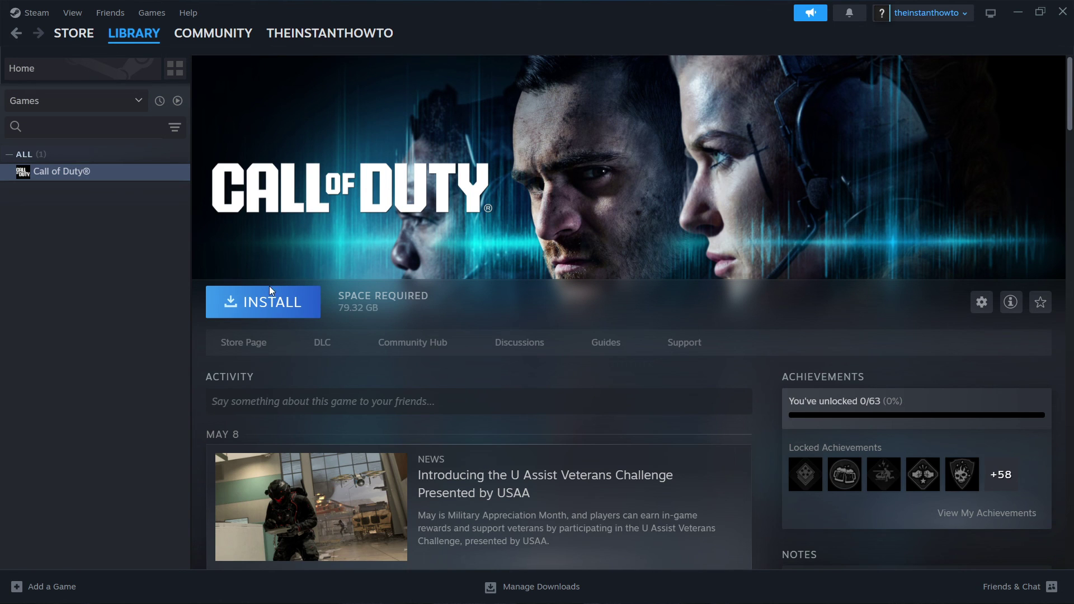
{"action": "left_click", "coordinate": [269, 316]}
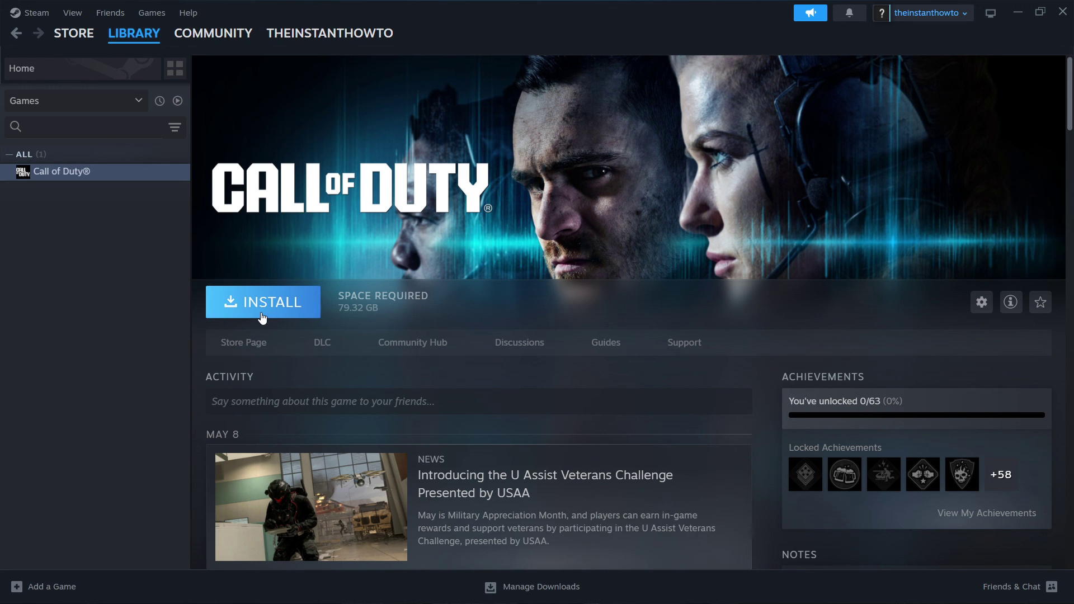
{"action": "left_click", "coordinate": [254, 295]}
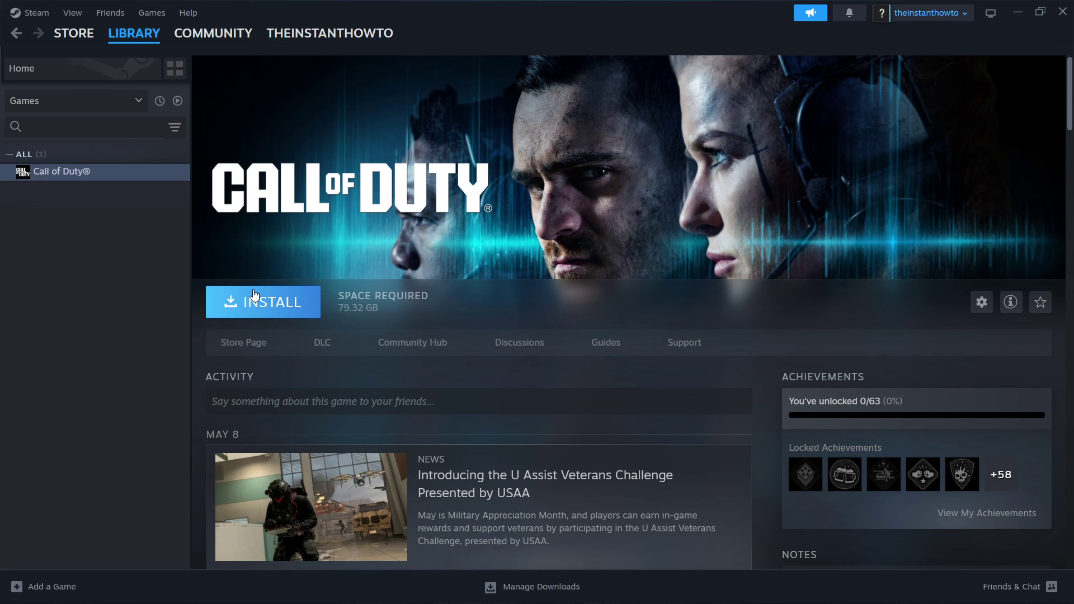